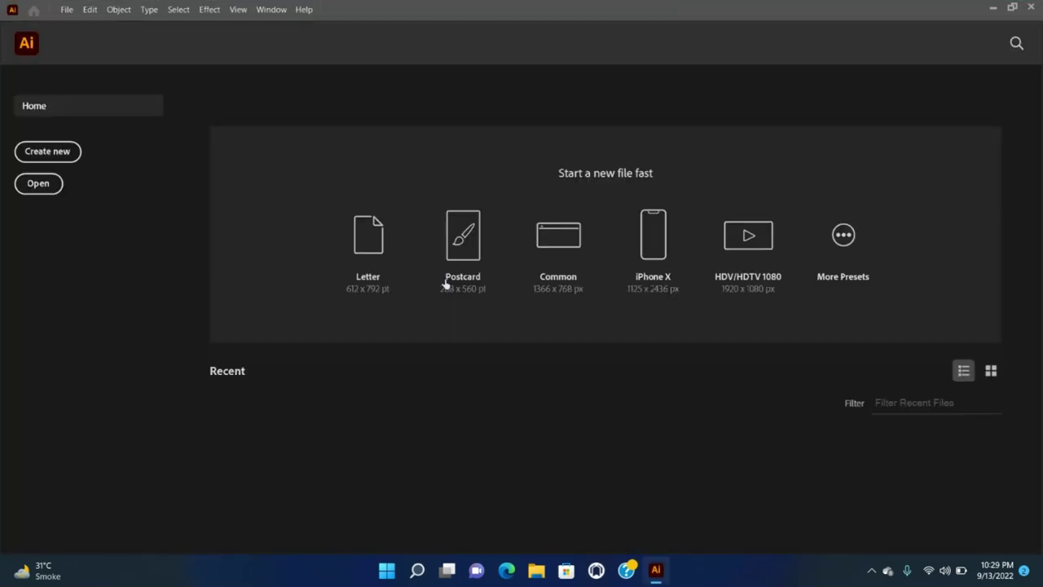
Create a new blank document from the A4 portrait preset on the Home screen.
{"action": "left_click", "coordinate": [47, 151]}
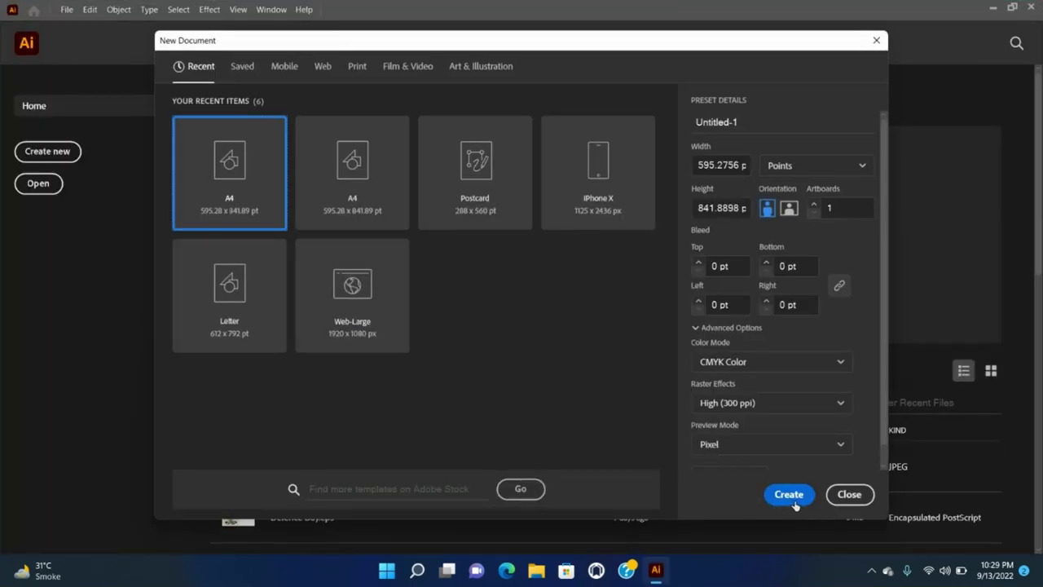
{"action": "left_click", "coordinate": [789, 498]}
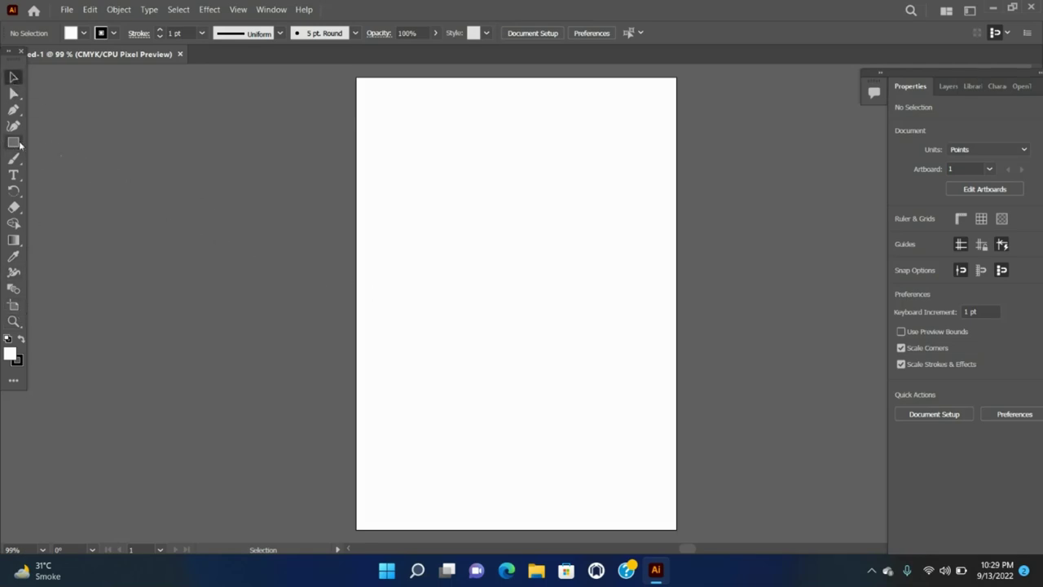
Draw a rectangle in the artboard's upper left and show the Window > Toolbars list.
{"action": "key", "text": "m"}
{"action": "left_click_drag", "start_coordinate": [391, 214], "coordinate": [483, 282]}
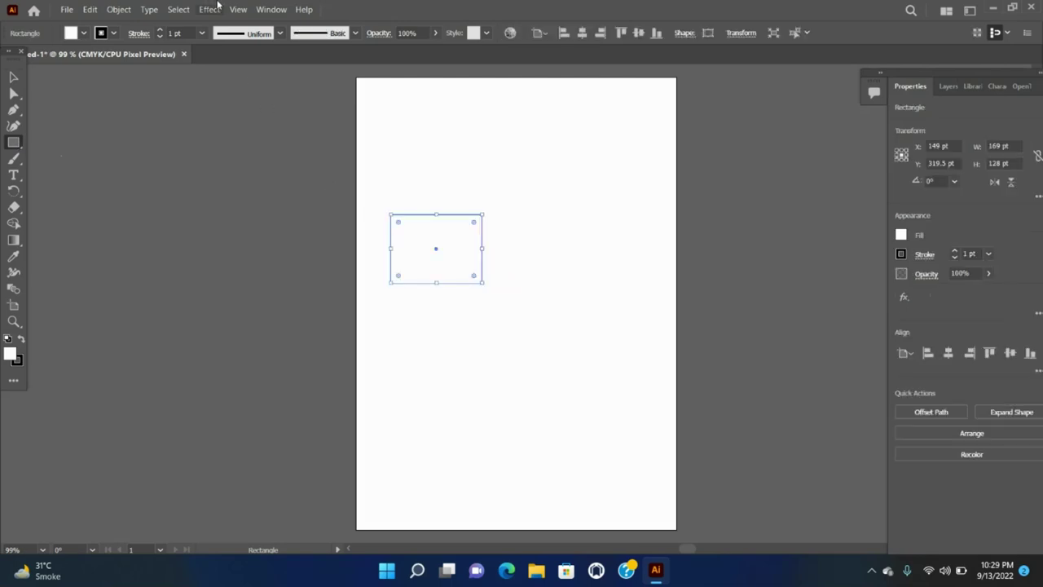
{"action": "left_click", "coordinate": [269, 10]}
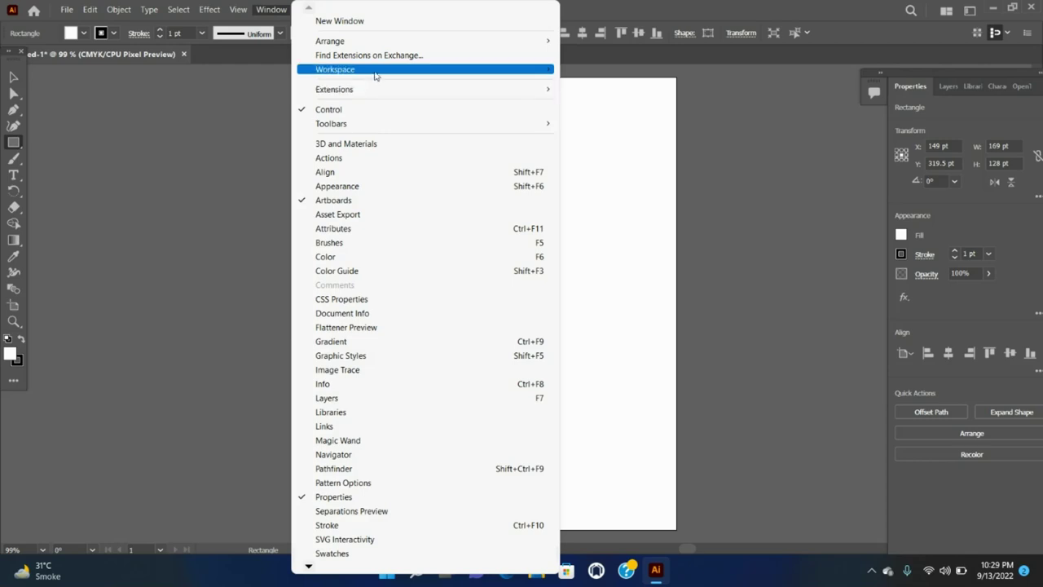
{"action": "mouse_move", "coordinate": [386, 123]}
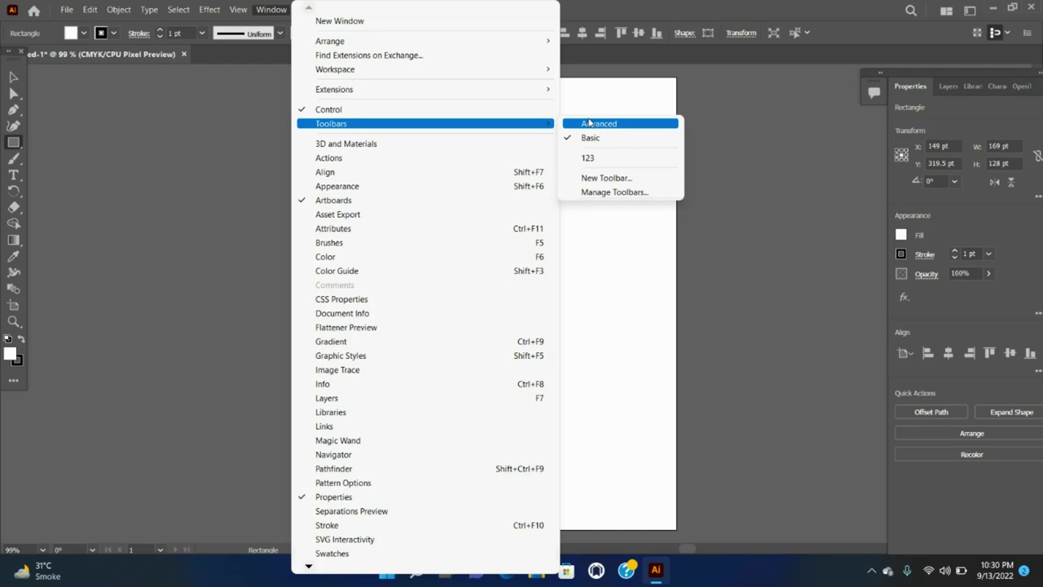
Switch to the Advanced toolbar and pick the Selection tool.
{"action": "left_click", "coordinate": [590, 123]}
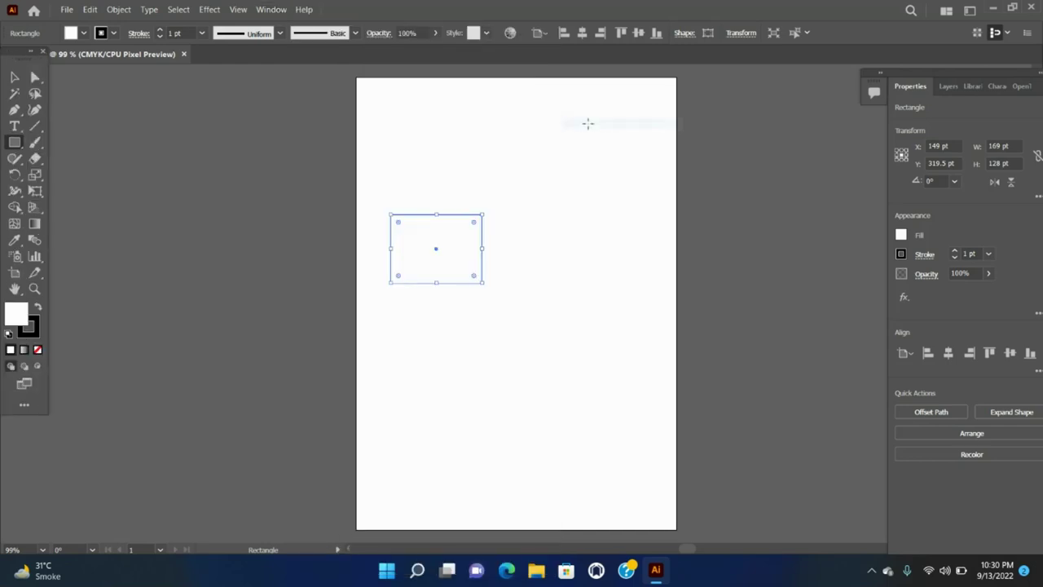
{"action": "left_click", "coordinate": [13, 77]}
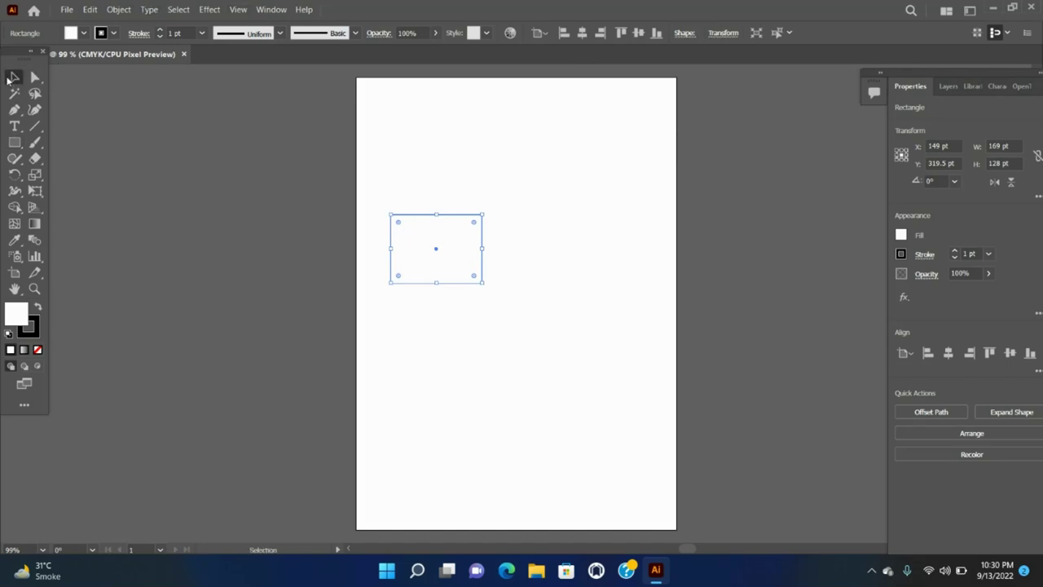
Open the Edit Toolbar drawer and scroll through its tool categories such as Select and Draw.
{"action": "left_click", "coordinate": [24, 407]}
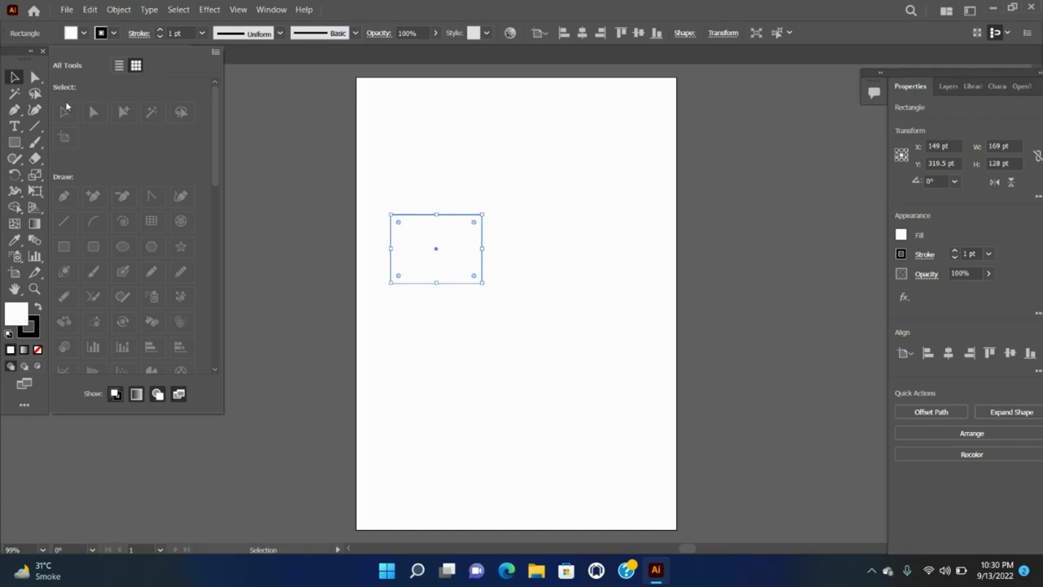
{"action": "scroll", "coordinate": [87, 237], "scroll_direction": "down", "scroll_amount": 4}
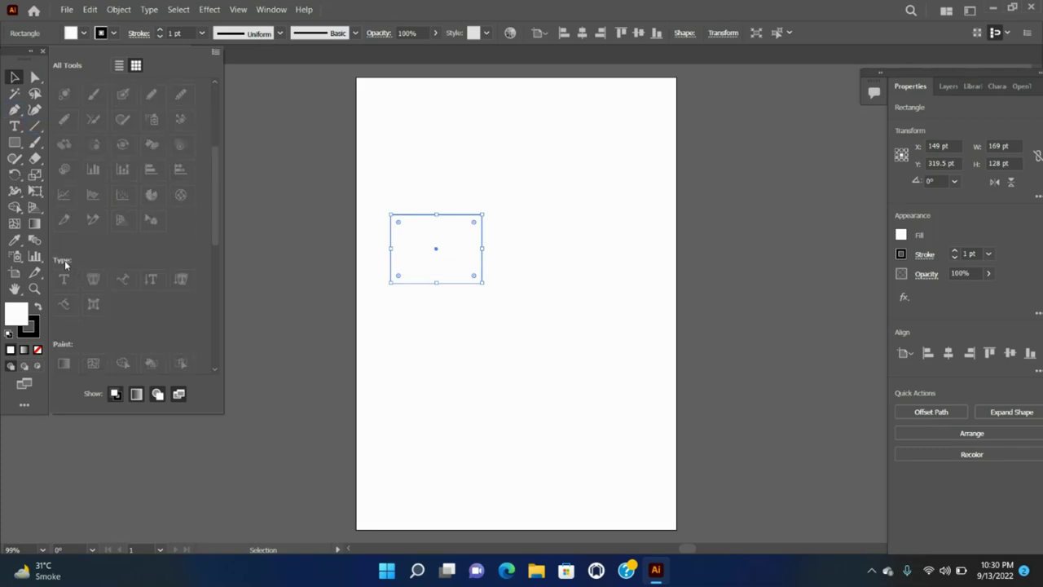
{"action": "scroll", "coordinate": [65, 285], "scroll_direction": "down", "scroll_amount": 3}
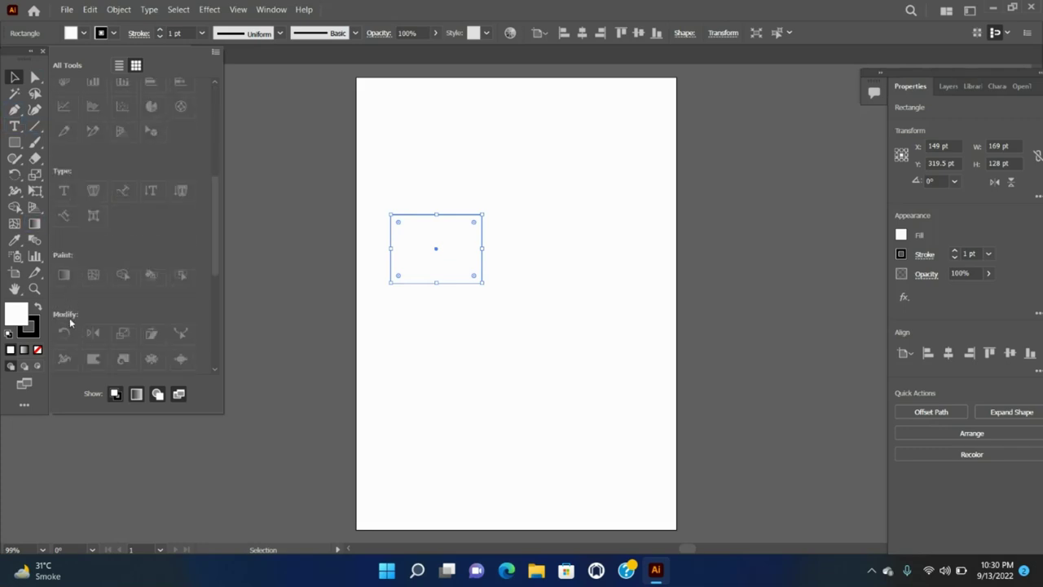
{"action": "scroll", "coordinate": [72, 317], "scroll_direction": "down", "scroll_amount": 6}
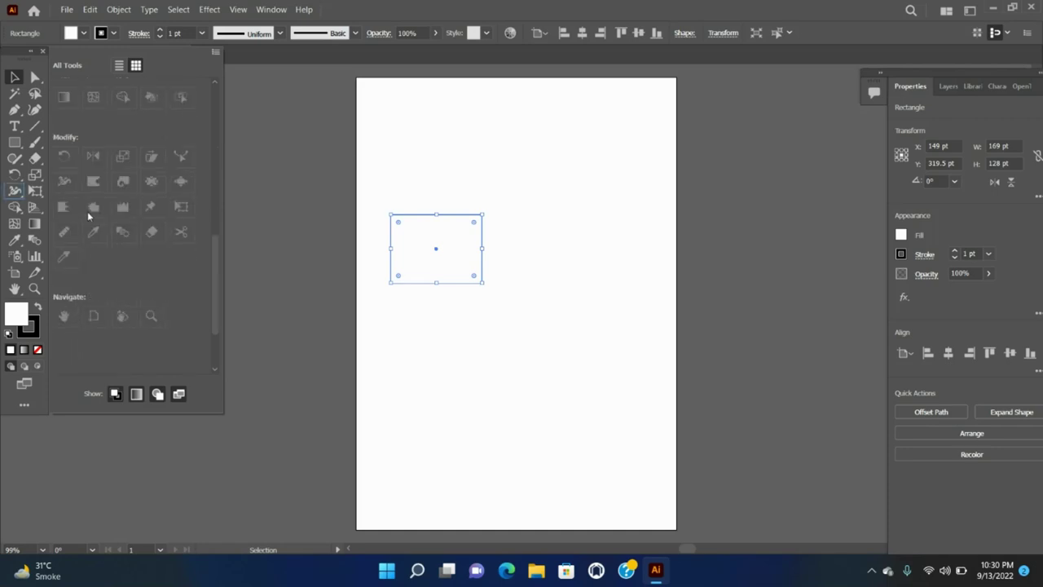
{"action": "scroll", "coordinate": [76, 301], "scroll_direction": "down", "scroll_amount": 3}
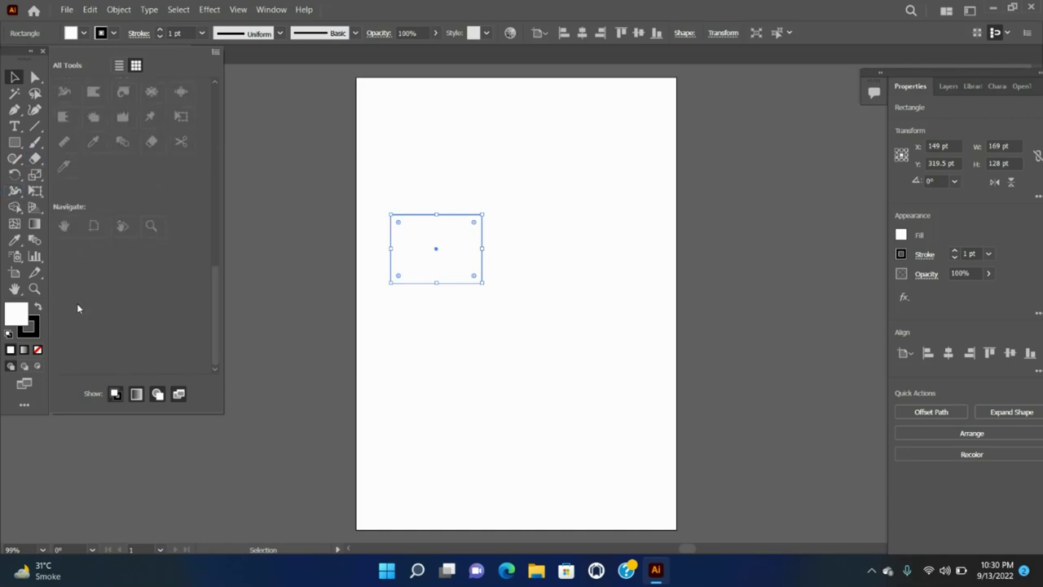
{"action": "scroll", "coordinate": [83, 298], "scroll_direction": "up", "scroll_amount": 12}
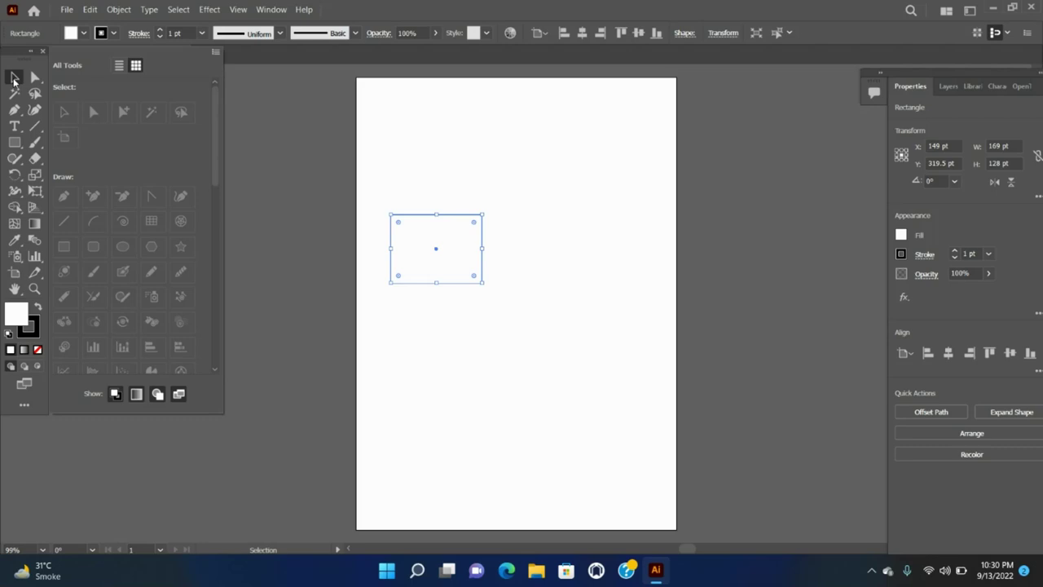
Drag the Selection and Direct Selection tools into the All Tools drawer, then return Selection.
{"action": "left_click_drag", "start_coordinate": [14, 81], "coordinate": [64, 117]}
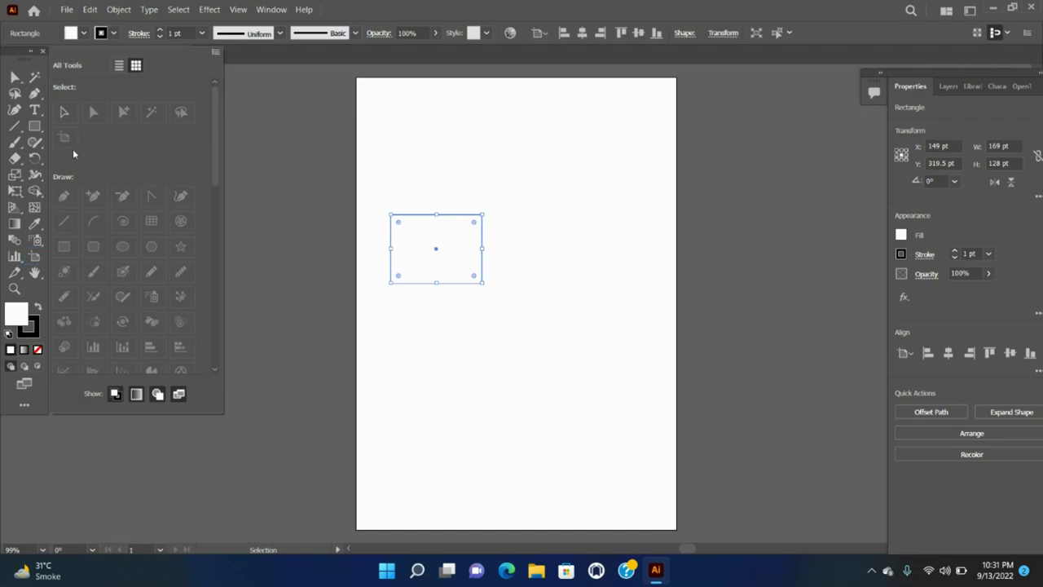
{"action": "left_click_drag", "start_coordinate": [10, 82], "coordinate": [92, 116]}
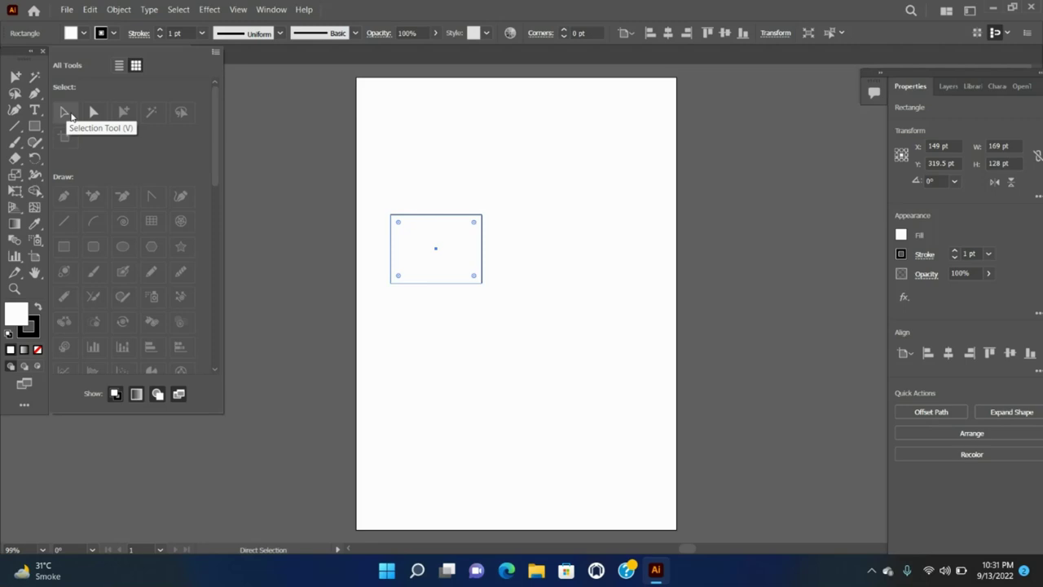
{"action": "left_click_drag", "start_coordinate": [70, 117], "coordinate": [124, 112]}
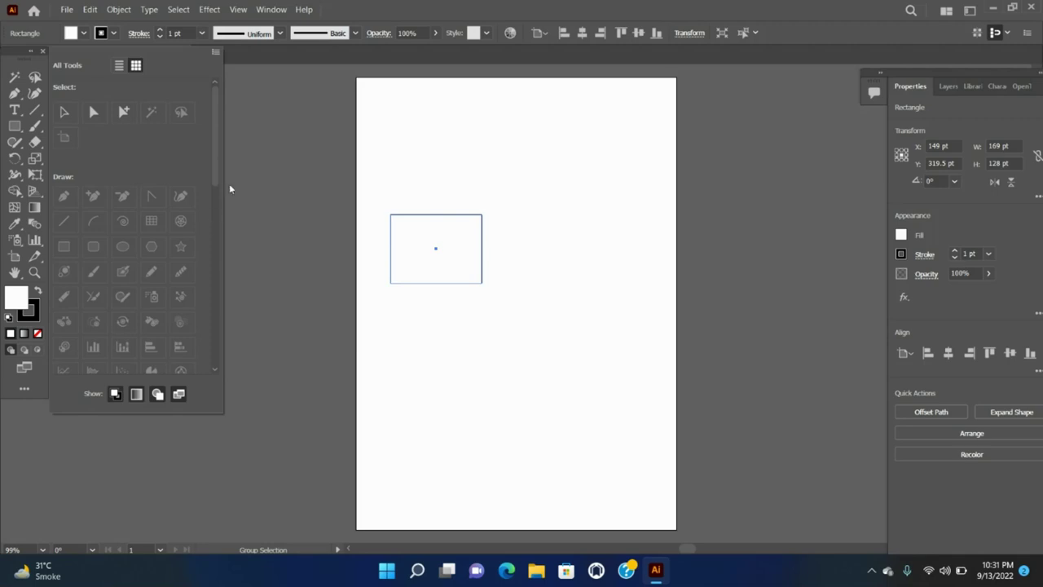
Reset the toolbar to its default tools, then drag the pen tool group into the drawer.
{"action": "left_click", "coordinate": [217, 53]}
{"action": "left_click", "coordinate": [257, 59]}
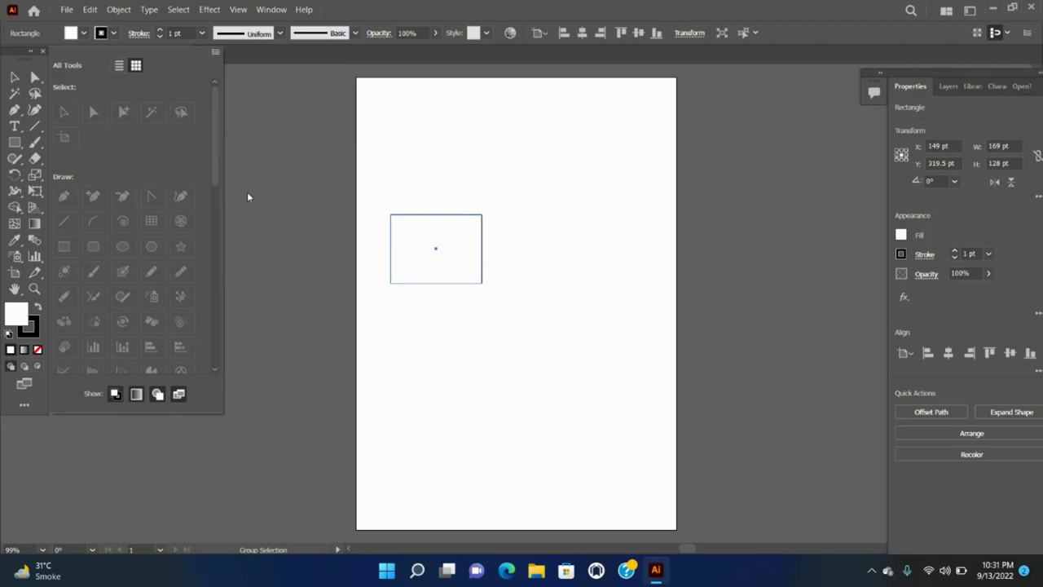
{"action": "left_click", "coordinate": [22, 114]}
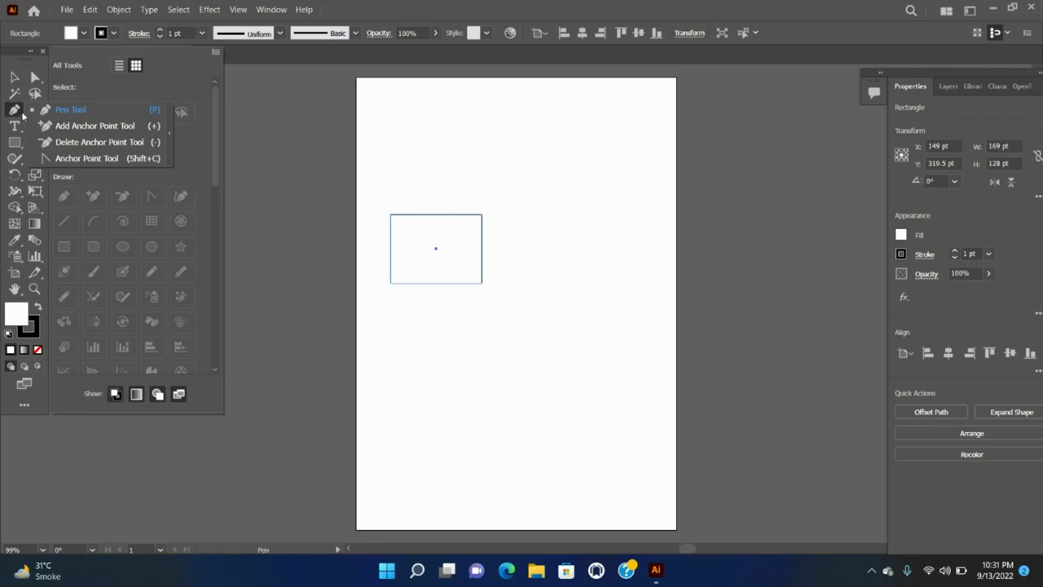
{"action": "left_click", "coordinate": [80, 127]}
{"action": "left_click", "coordinate": [16, 116]}
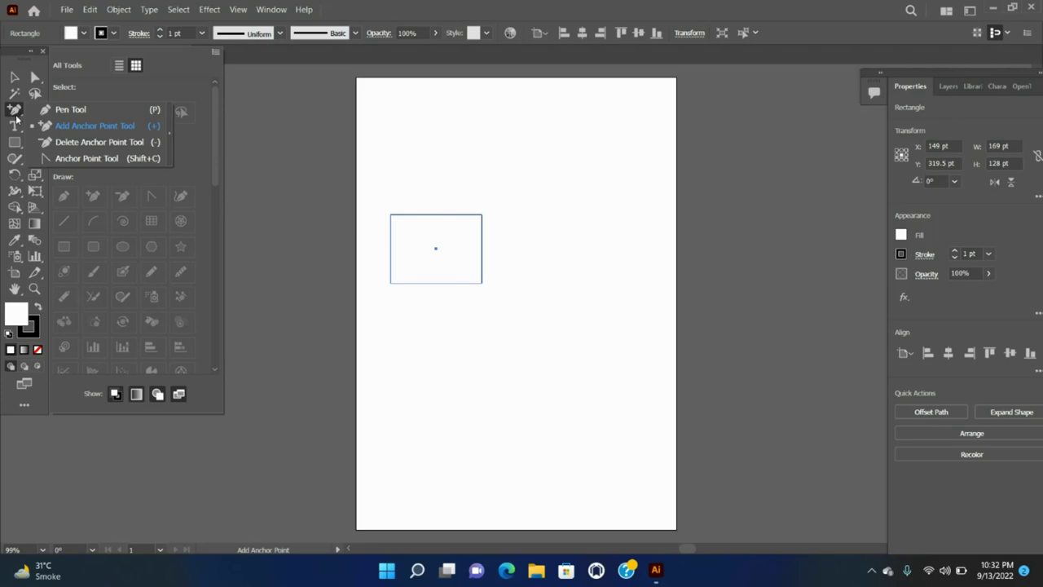
{"action": "left_click_drag", "start_coordinate": [17, 119], "coordinate": [78, 157]}
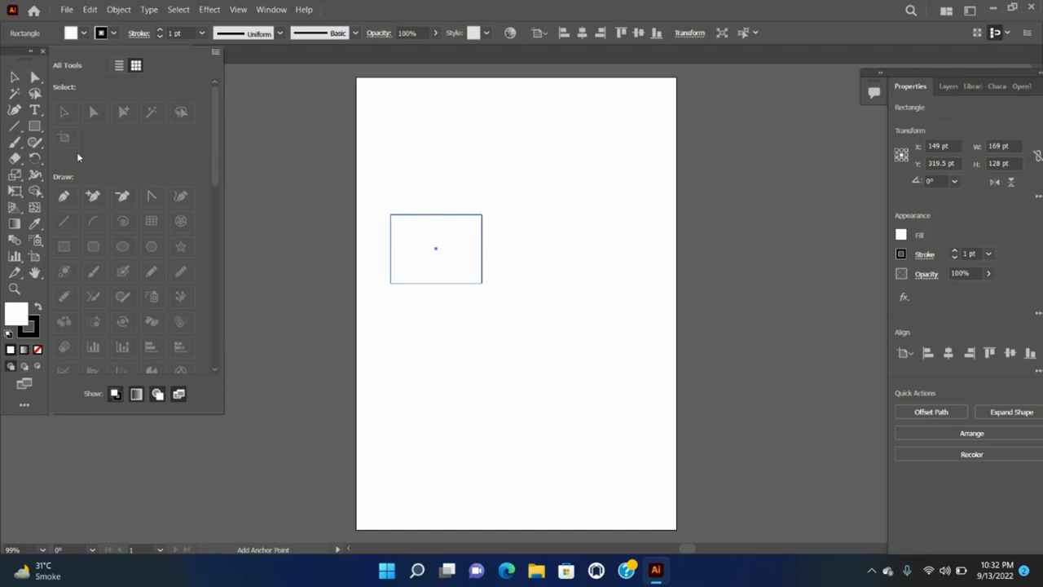
Check the Direct Selection tool group, then drag Direct Selection out of the toolbar into the drawer.
{"action": "right_click", "coordinate": [35, 77]}
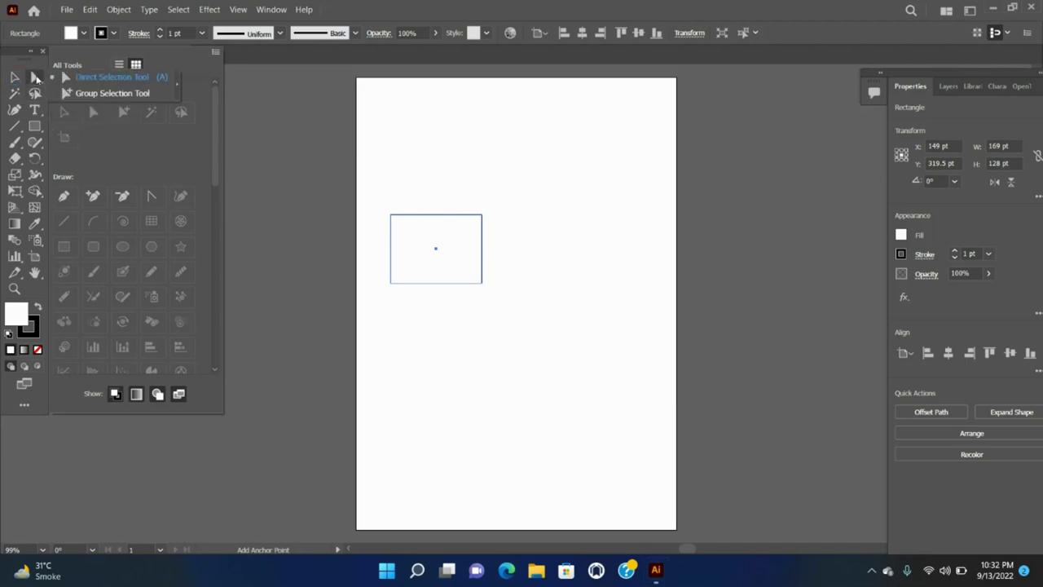
{"action": "left_click", "coordinate": [35, 78]}
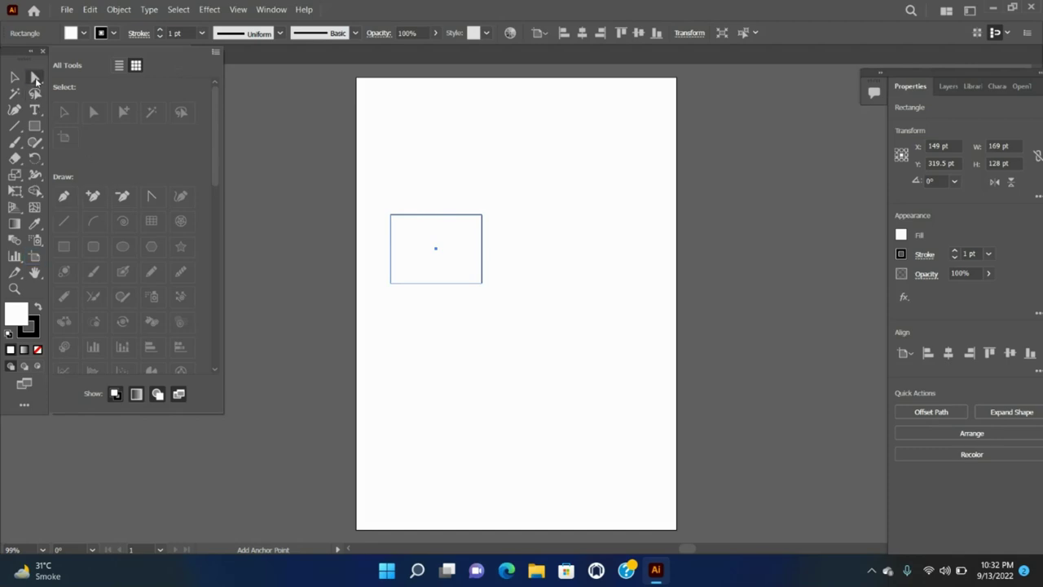
{"action": "left_click_drag", "start_coordinate": [35, 77], "coordinate": [167, 194]}
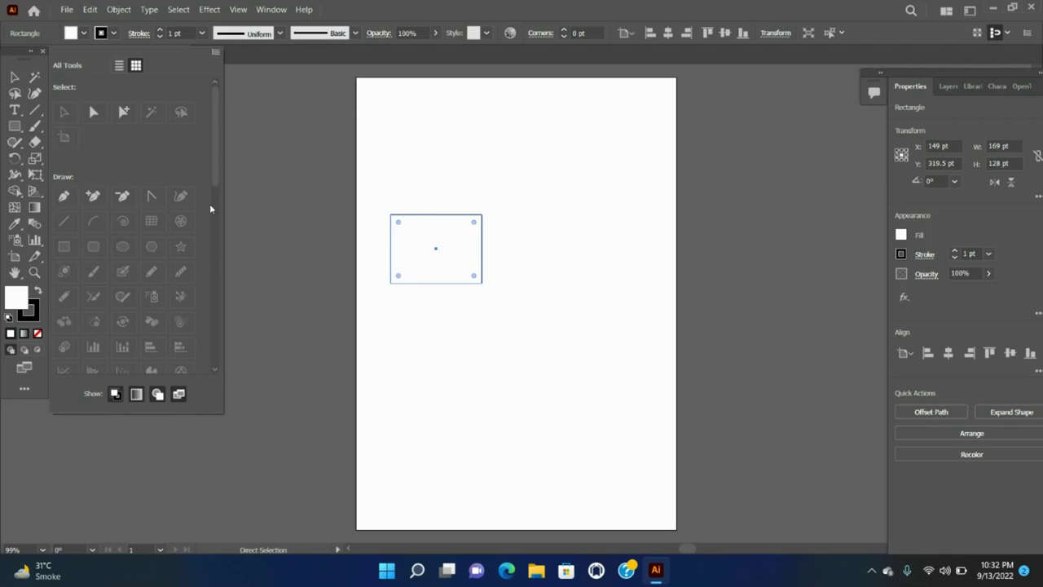
Toggle the Fill/Stroke, Draw Mode and Screen Mode controls back on and view the Screen Mode choices.
{"action": "left_click", "coordinate": [13, 77]}
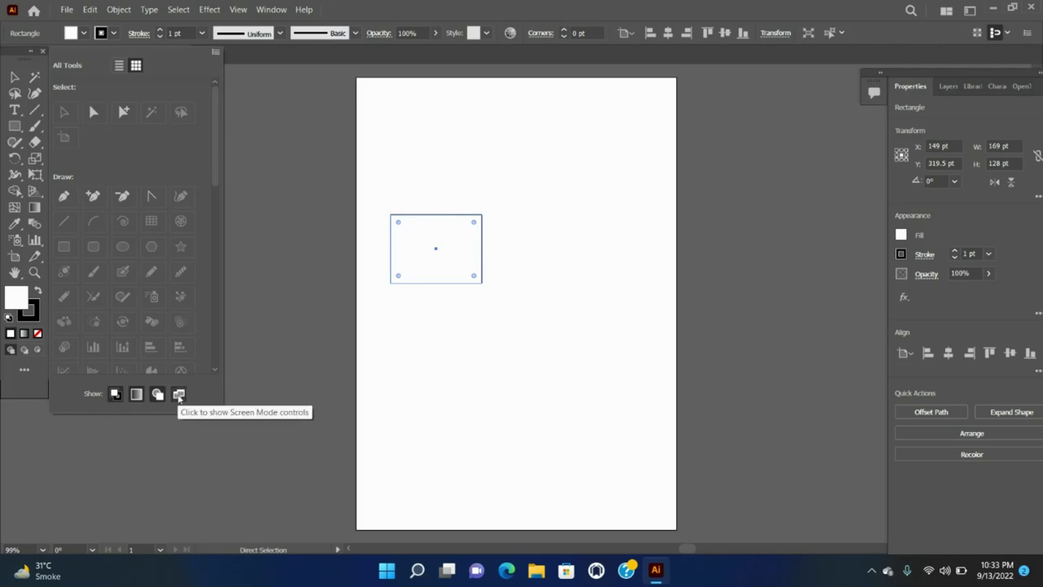
{"action": "left_click", "coordinate": [157, 394]}
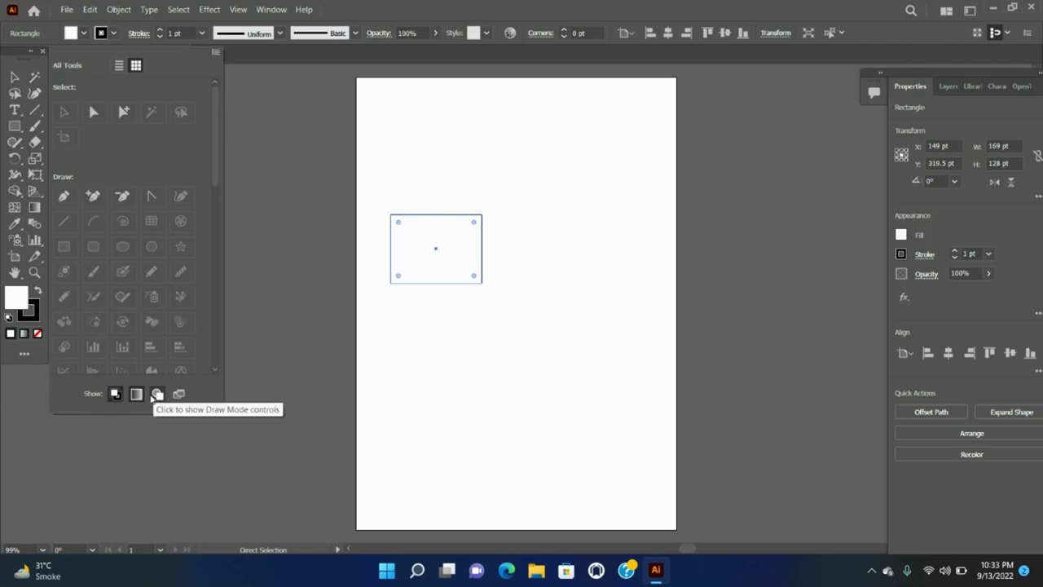
{"action": "left_click", "coordinate": [136, 395]}
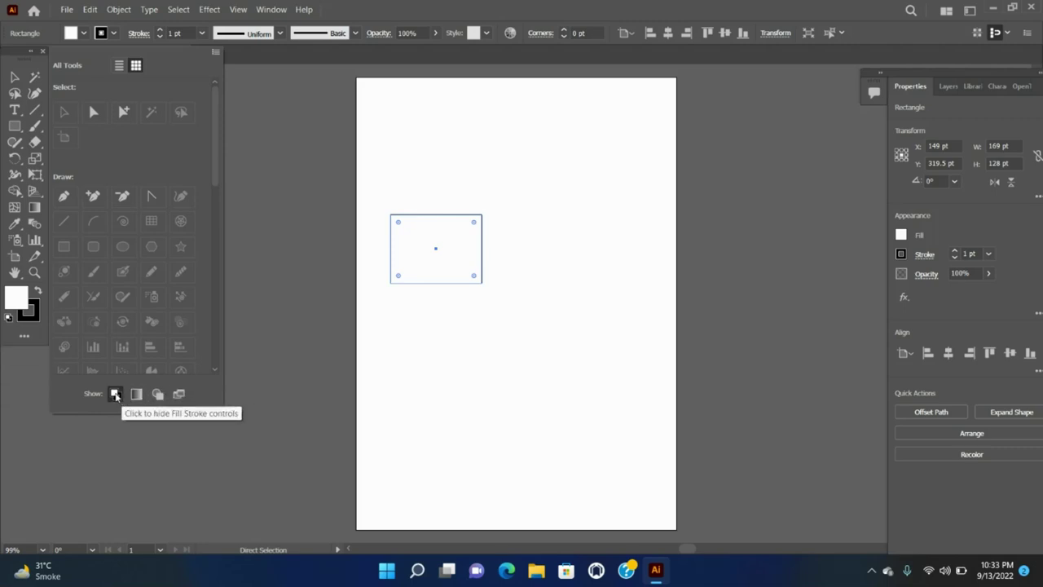
{"action": "left_click", "coordinate": [118, 395]}
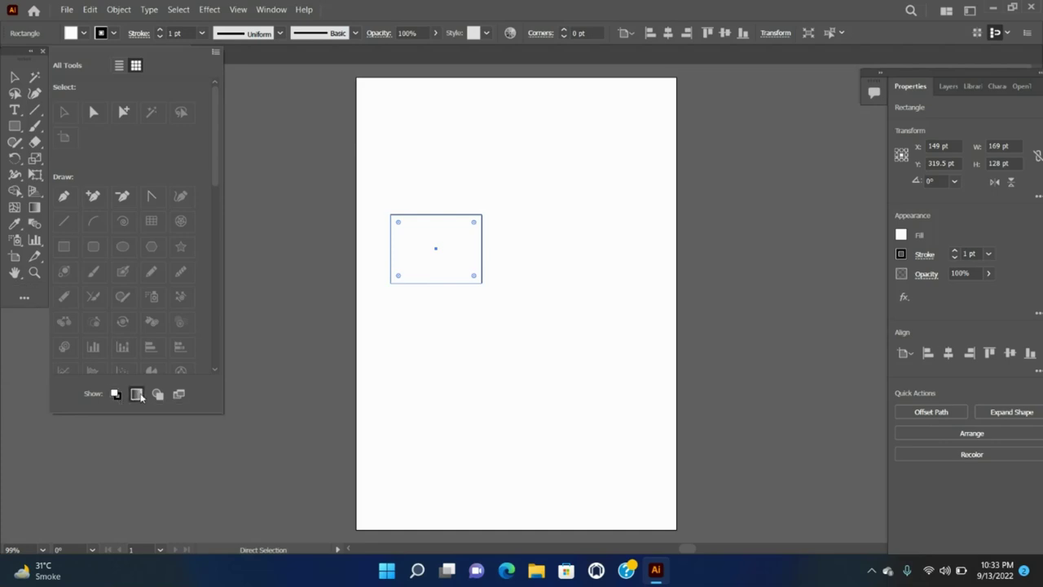
{"action": "left_click", "coordinate": [136, 395]}
{"action": "left_click", "coordinate": [157, 394]}
{"action": "left_click", "coordinate": [178, 395]}
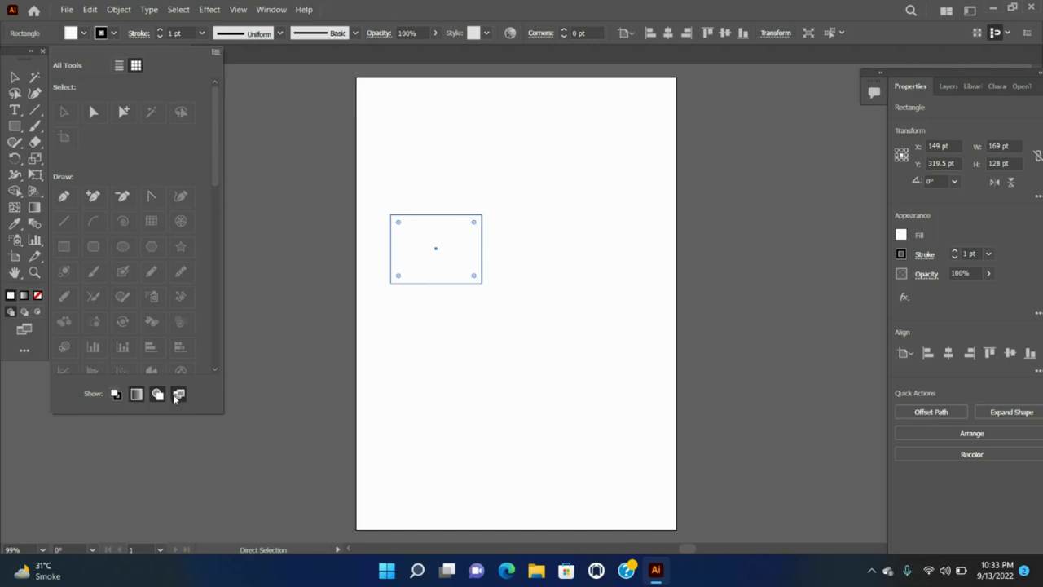
{"action": "left_click", "coordinate": [24, 330]}
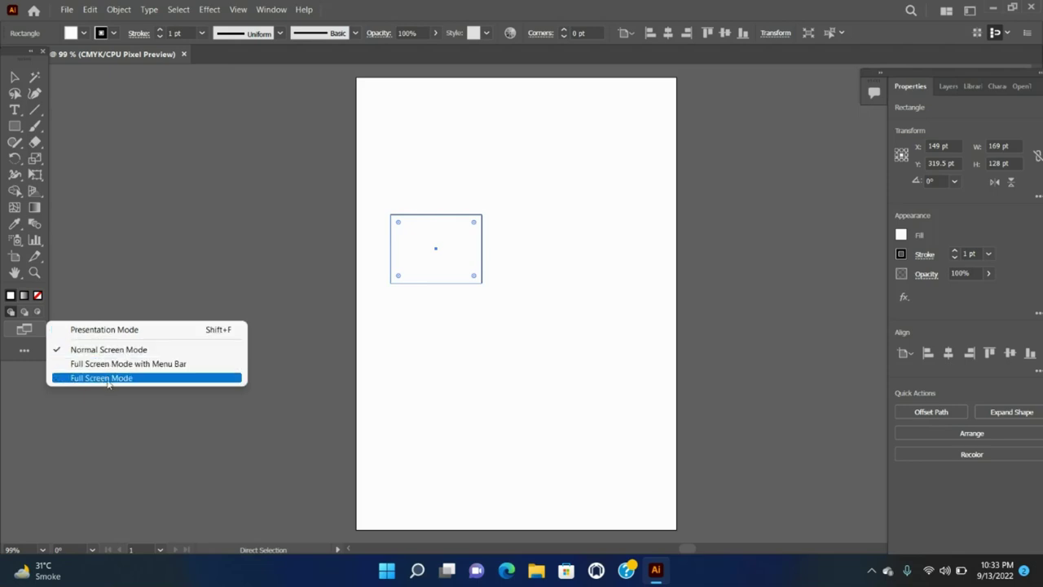
Dismiss the Screen Mode menu and browse Window > Toolbars without choosing anything.
{"action": "left_click", "coordinate": [115, 236]}
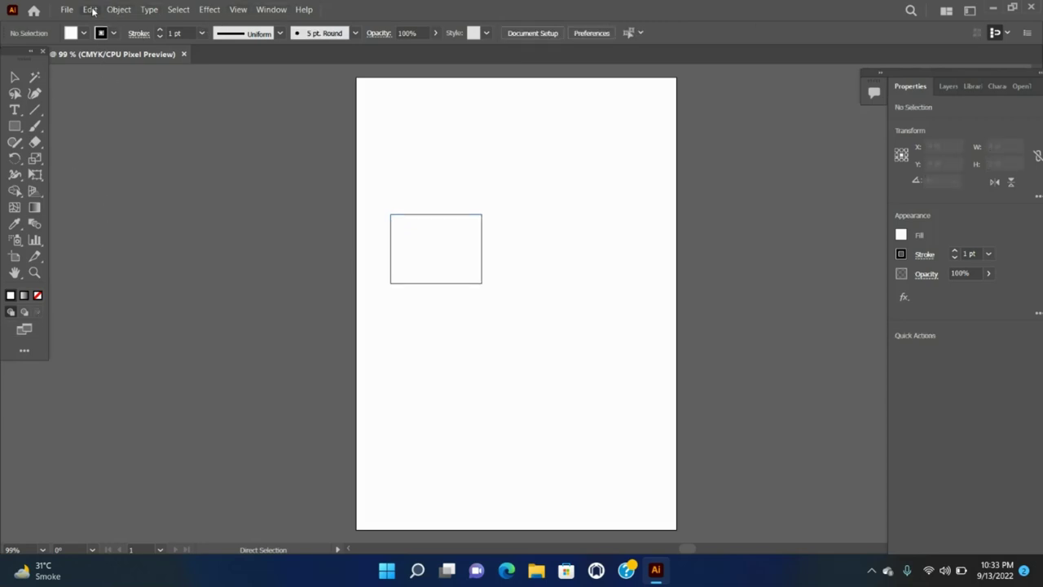
{"action": "left_click", "coordinate": [269, 9]}
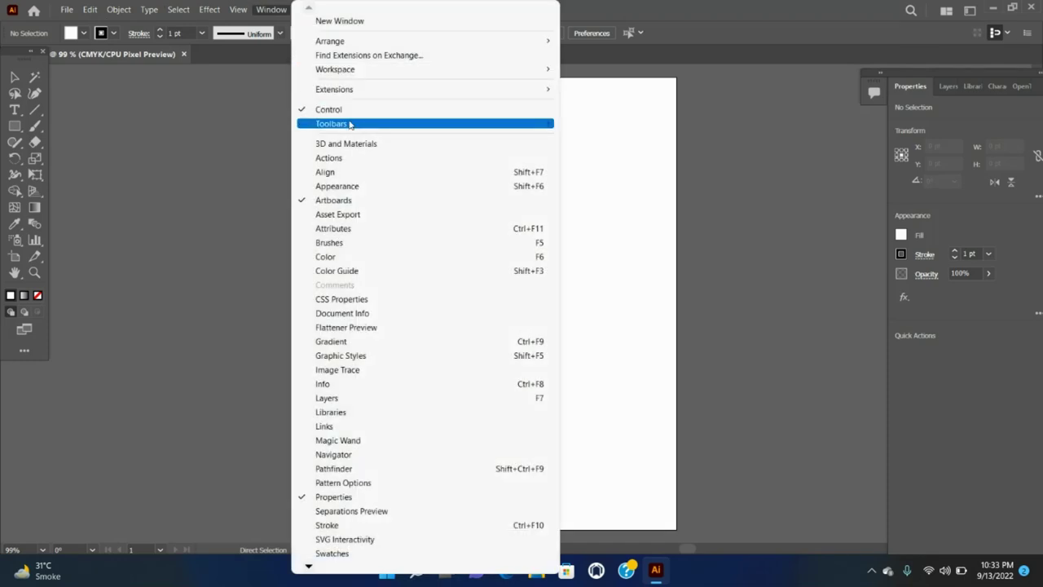
{"action": "mouse_move", "coordinate": [349, 125]}
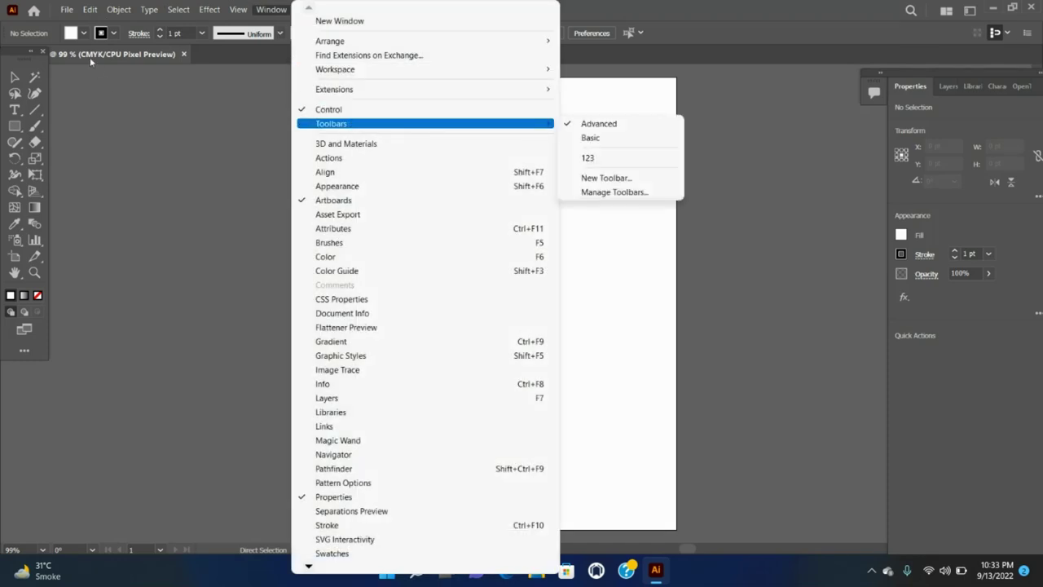
{"action": "left_click", "coordinate": [128, 168]}
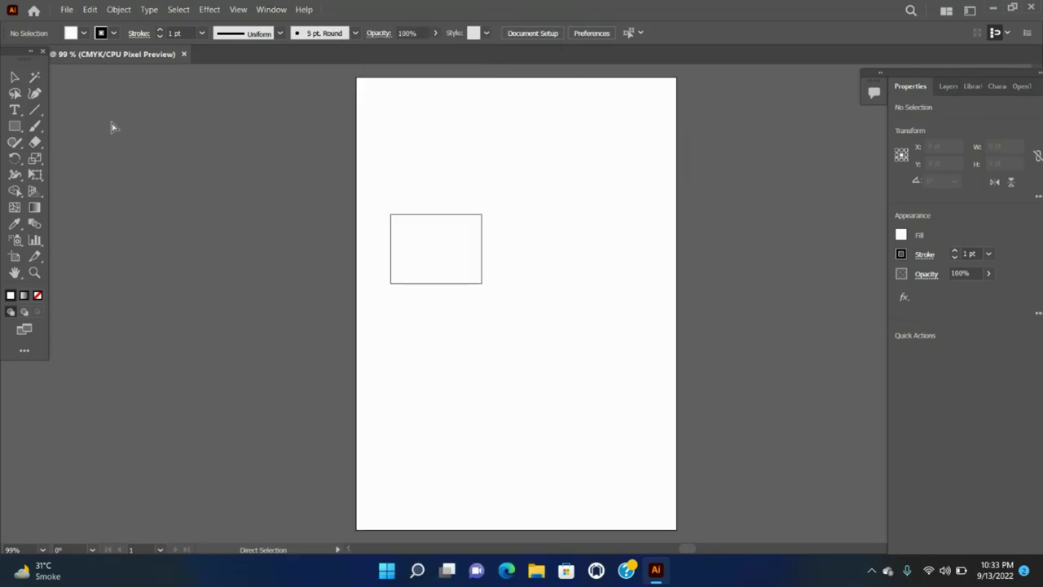
Open and close the All Tools drawer, then marquee-select the rectangle.
{"action": "left_click", "coordinate": [29, 353]}
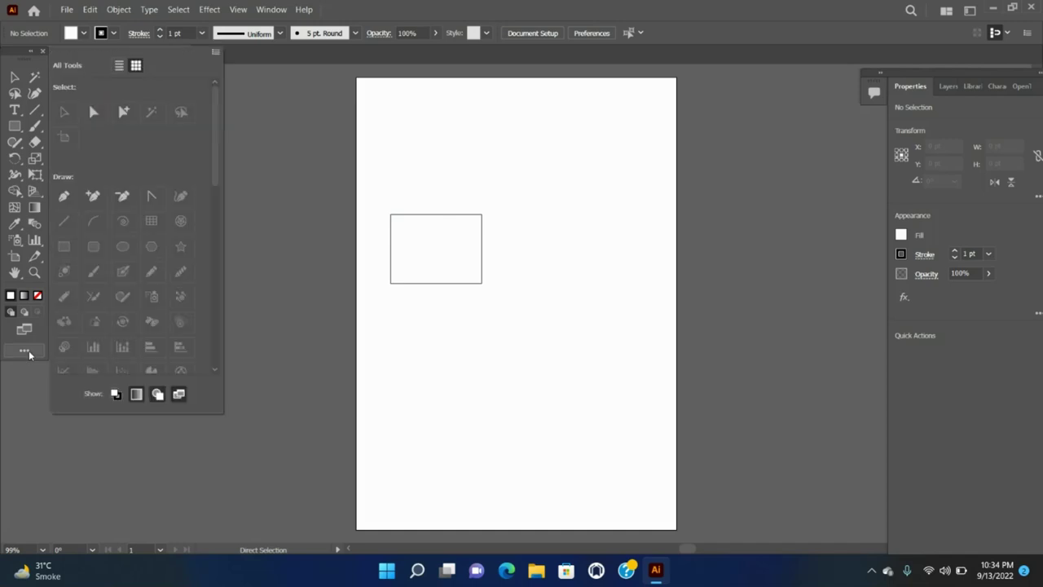
{"action": "left_click", "coordinate": [29, 353]}
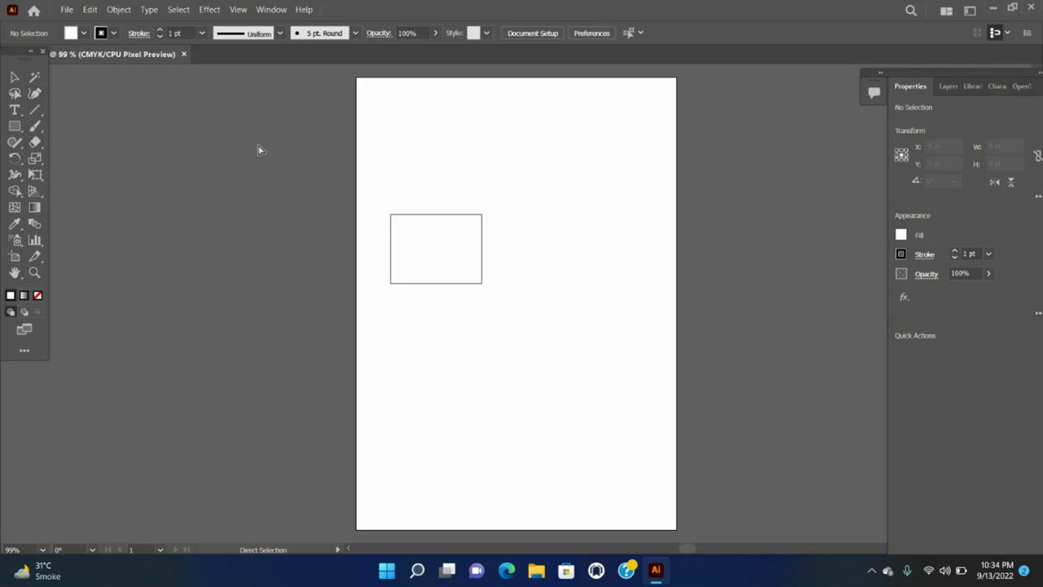
{"action": "left_click_drag", "start_coordinate": [290, 173], "coordinate": [528, 316]}
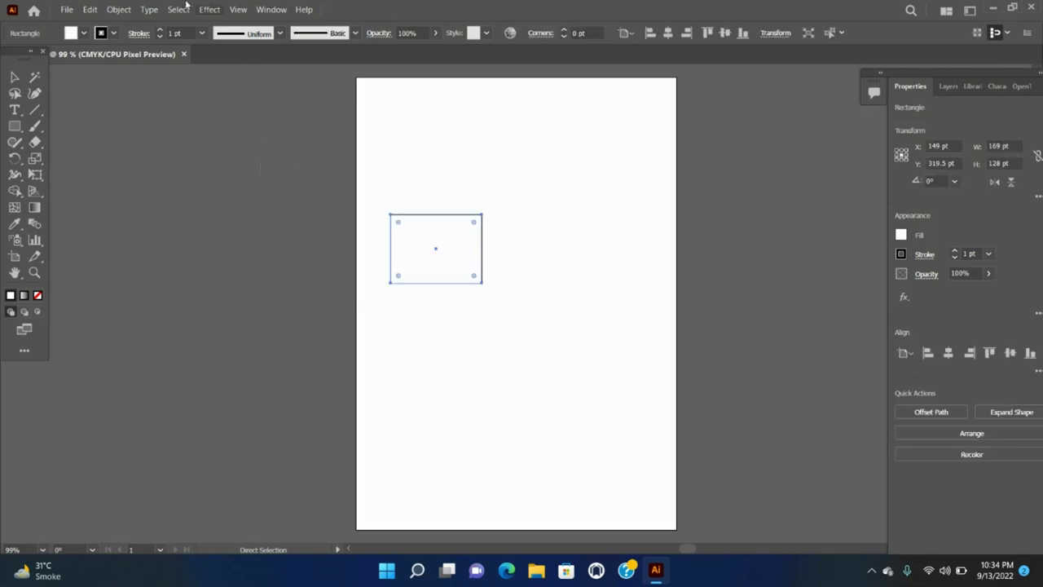
Add a custom toolbar named 456 via Window > Toolbars > New Toolbar, then reopen the Window menu.
{"action": "left_click", "coordinate": [271, 9]}
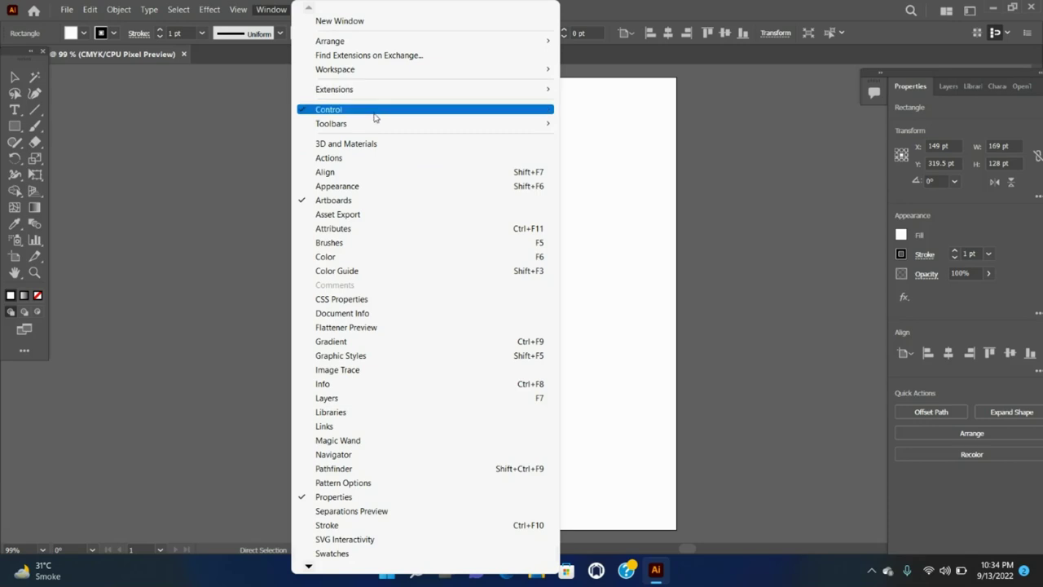
{"action": "mouse_move", "coordinate": [375, 123]}
{"action": "left_click", "coordinate": [648, 178]}
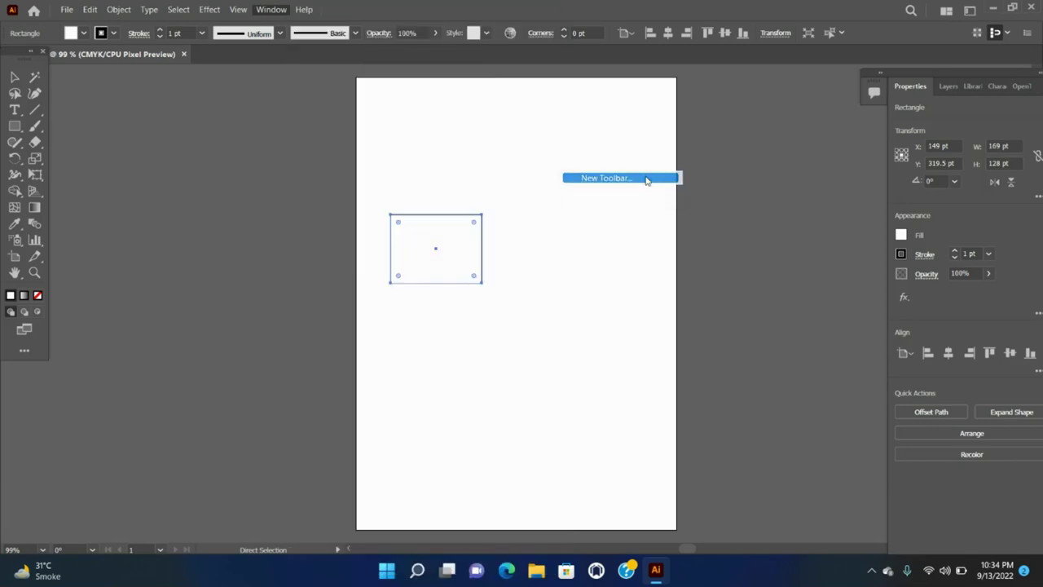
{"action": "type", "text": "456"}
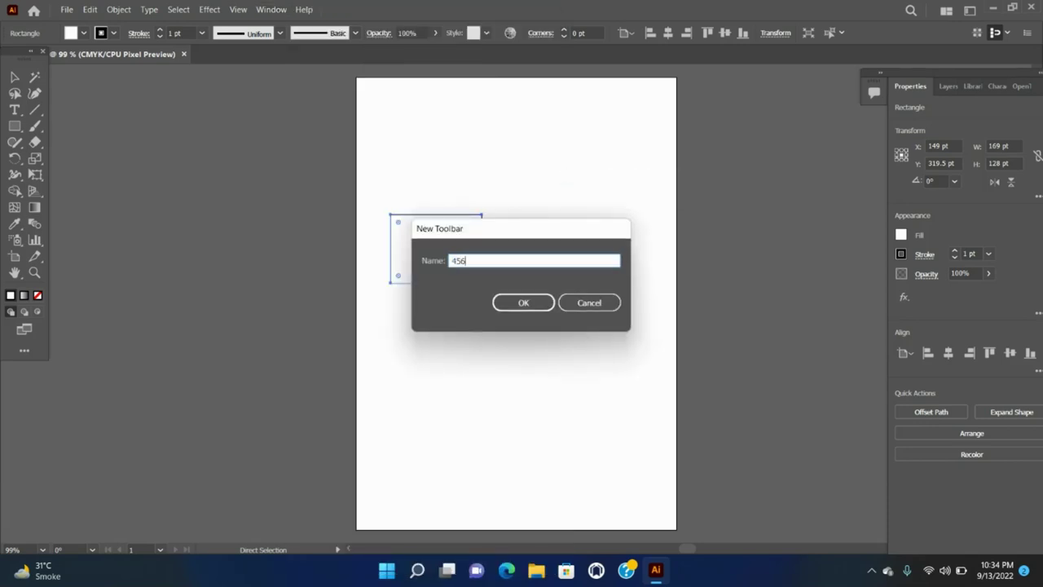
{"action": "left_click", "coordinate": [537, 305]}
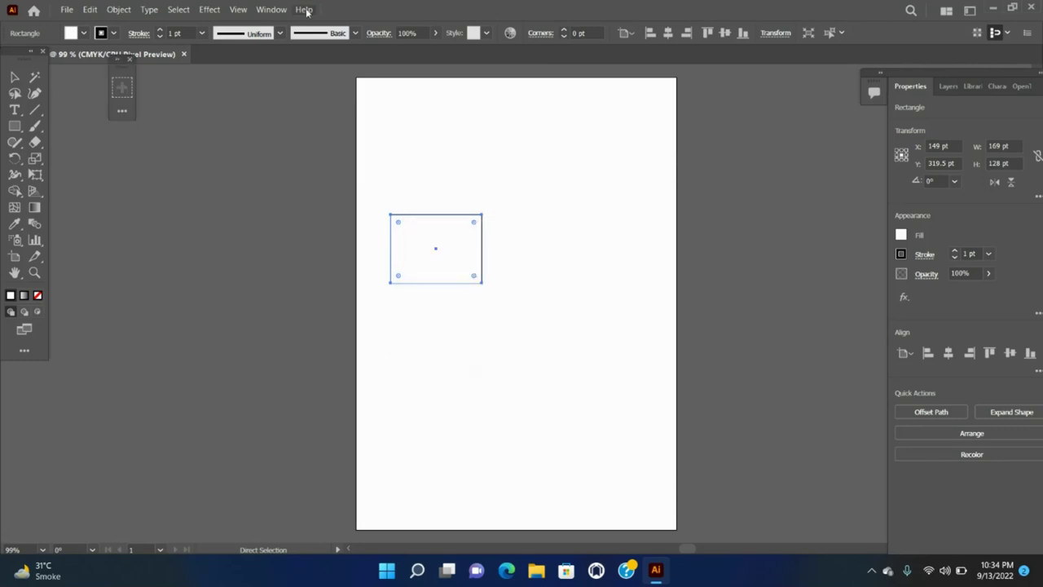
{"action": "left_click", "coordinate": [273, 10]}
In Manage Toolbars, select toolbar 123, change its name to 789 and confirm with OK.
{"action": "mouse_move", "coordinate": [362, 121]}
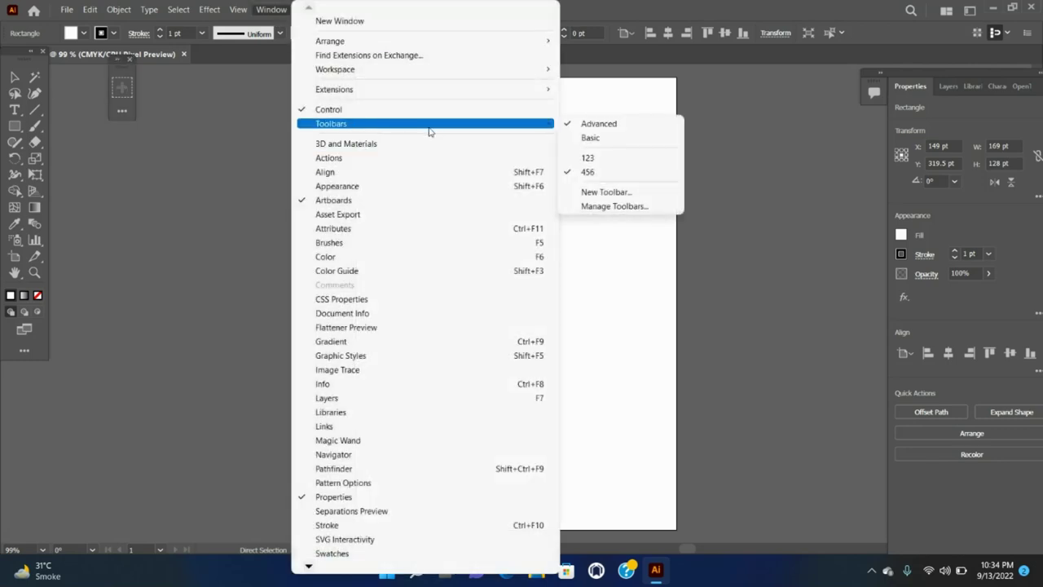
{"action": "left_click", "coordinate": [620, 206]}
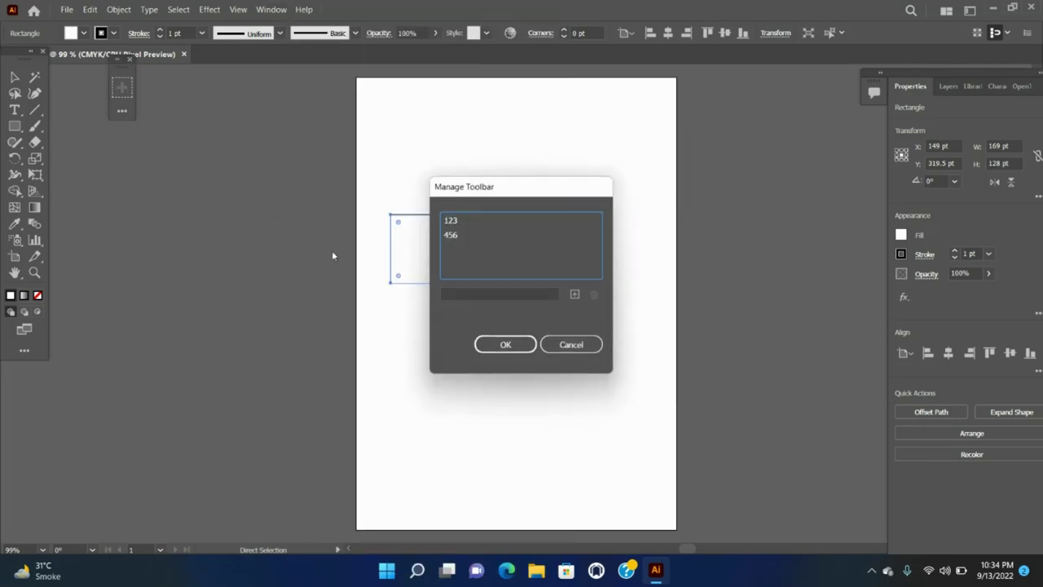
{"action": "left_click", "coordinate": [458, 235]}
{"action": "left_click", "coordinate": [461, 225]}
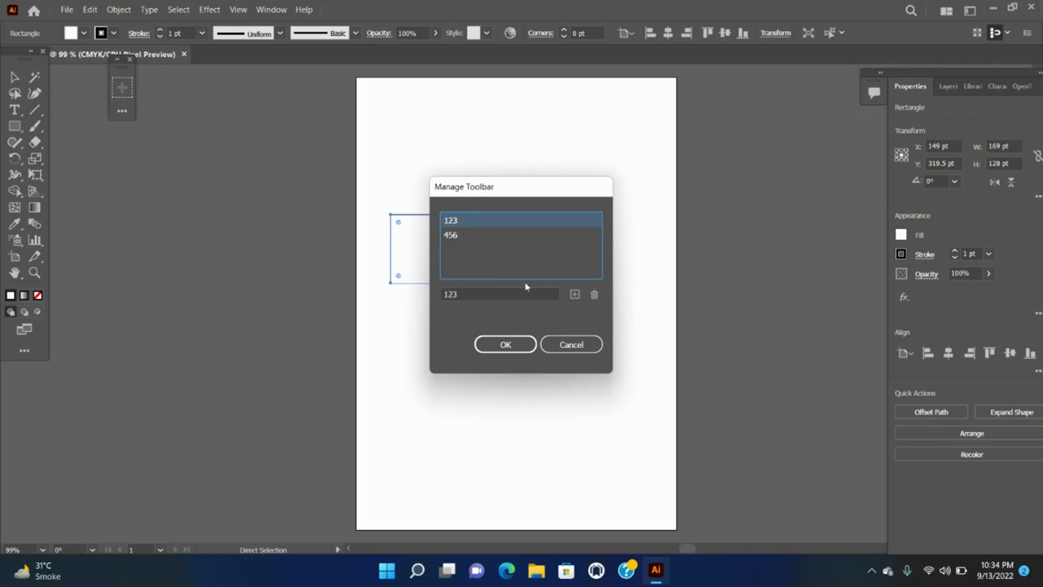
{"action": "left_click_drag", "start_coordinate": [467, 193], "coordinate": [280, 166]}
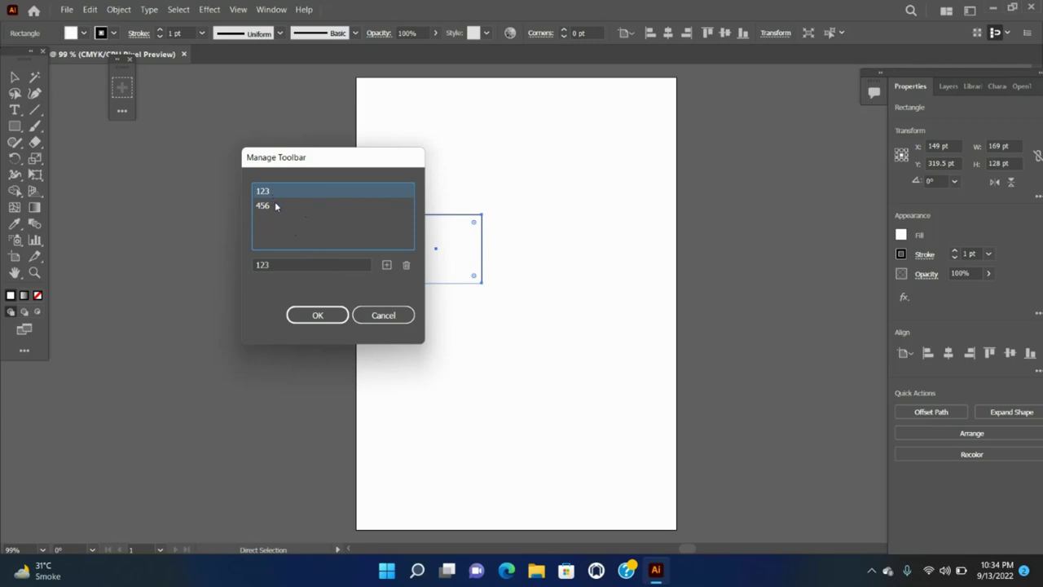
{"action": "left_click", "coordinate": [322, 264]}
{"action": "key", "text": "BackSpace"}
{"action": "key", "text": "BackSpace"}
{"action": "key", "text": "BackSpace"}
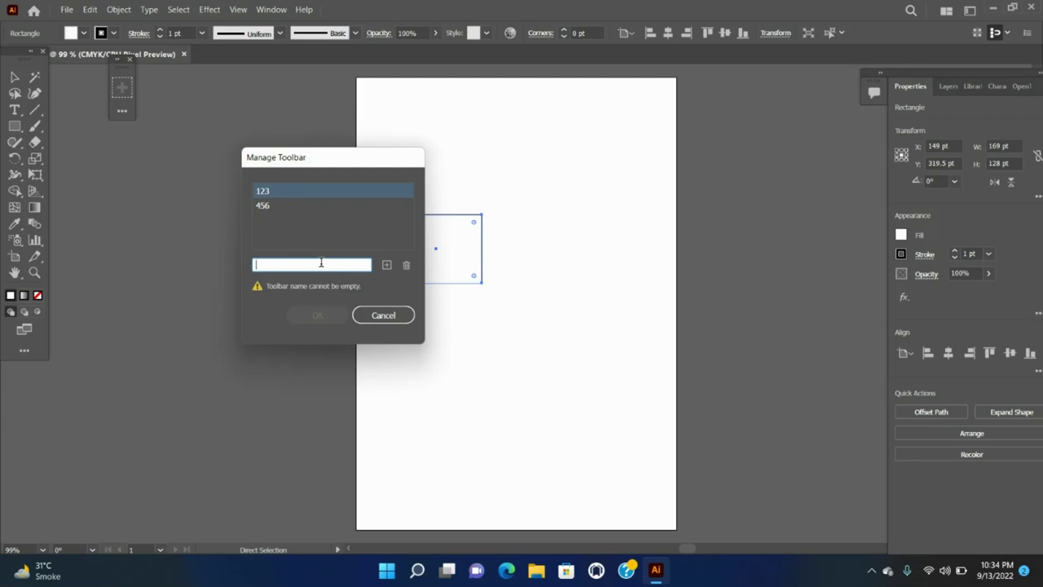
{"action": "type", "text": "789"}
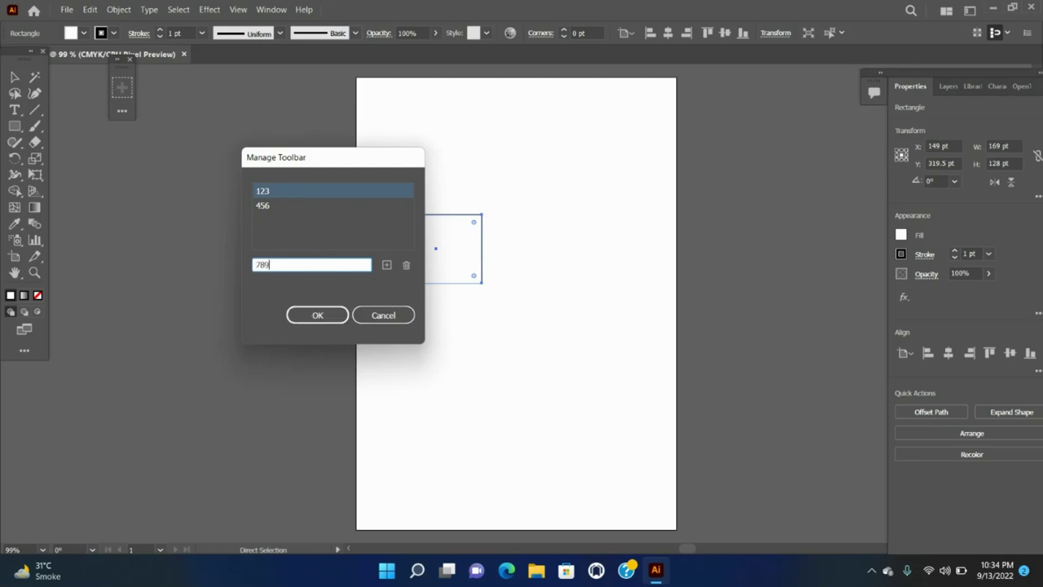
{"action": "left_click", "coordinate": [330, 315]}
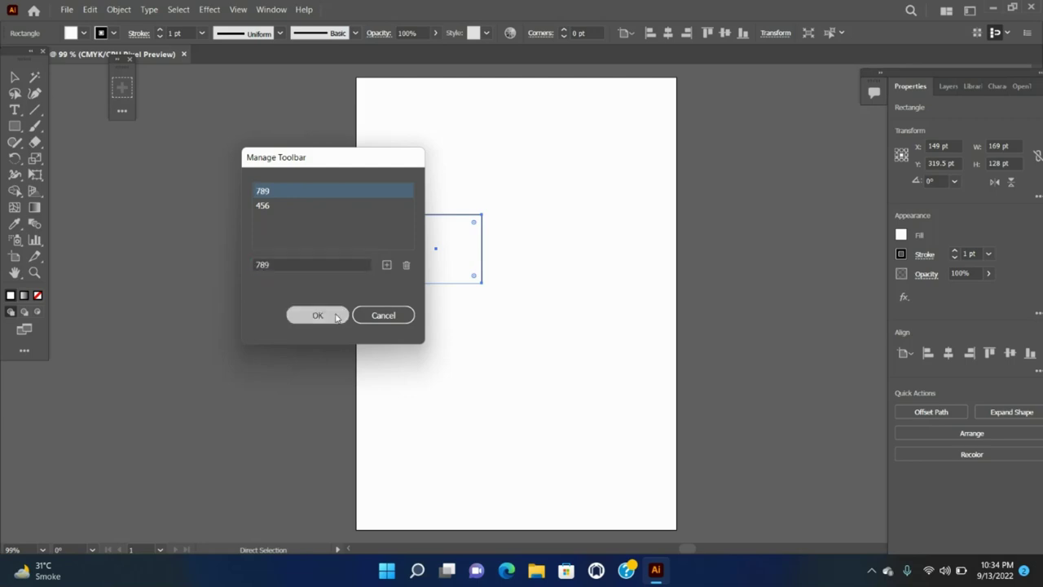
{"action": "left_click", "coordinate": [271, 9]}
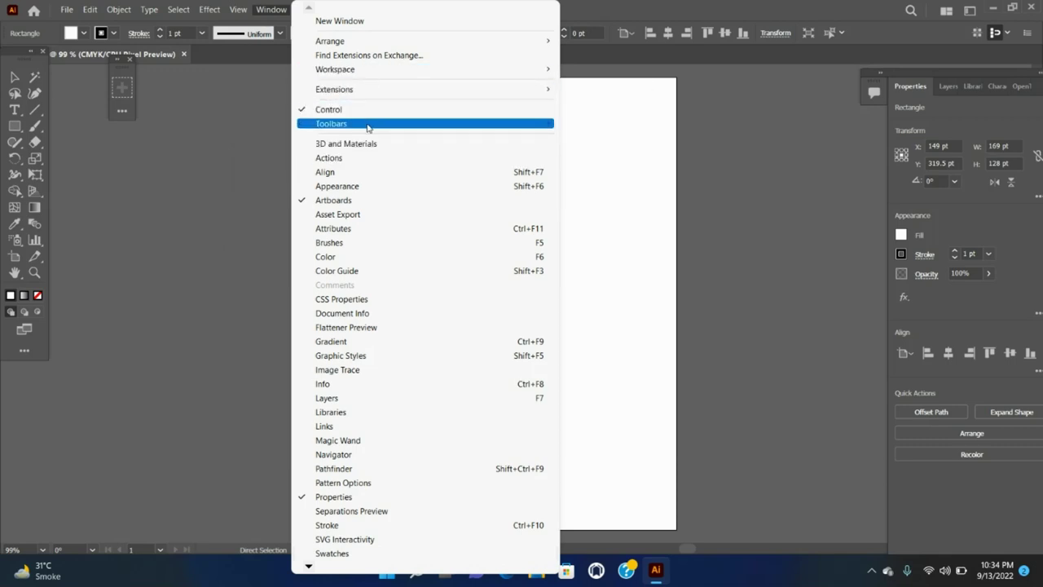
In Manage Toolbars, select toolbar 789 and replace its name with 123, leaving it unconfirmed.
{"action": "mouse_move", "coordinate": [473, 124]}
{"action": "left_click", "coordinate": [601, 206]}
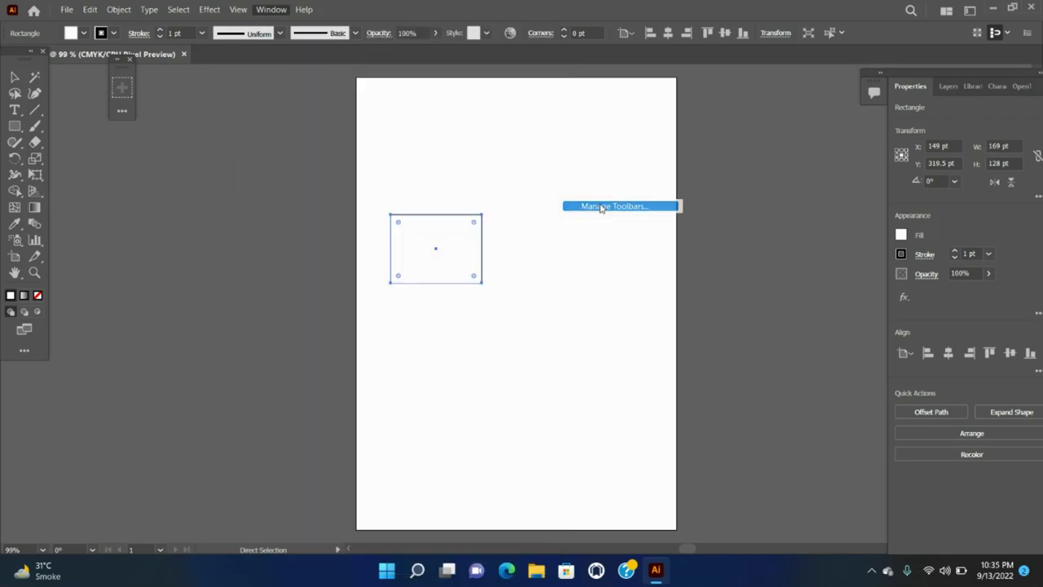
{"action": "left_click", "coordinate": [266, 206]}
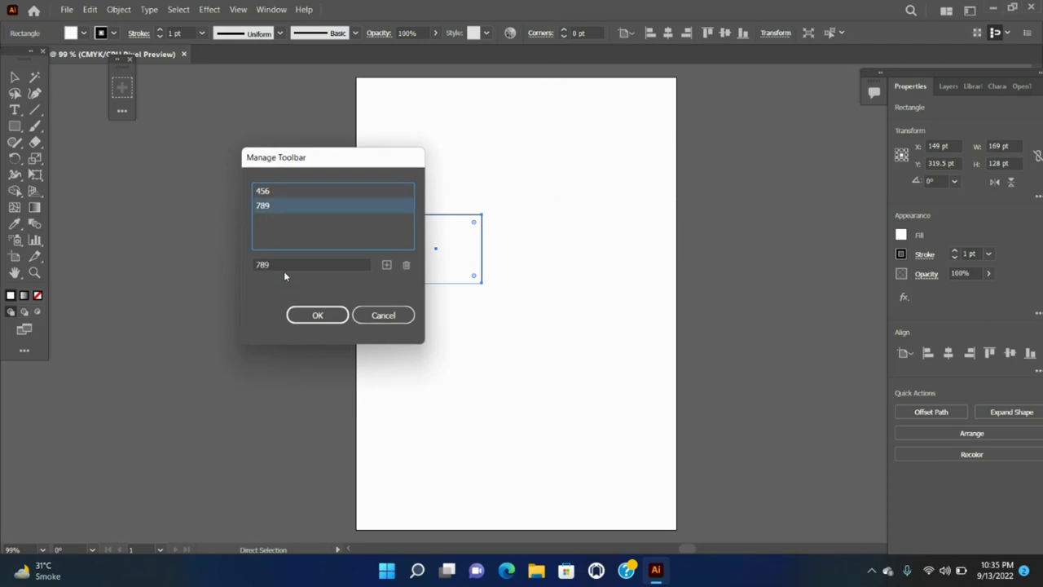
{"action": "left_click", "coordinate": [285, 264]}
{"action": "key", "text": "BackSpace"}
{"action": "key", "text": "BackSpace"}
{"action": "key", "text": "BackSpace"}
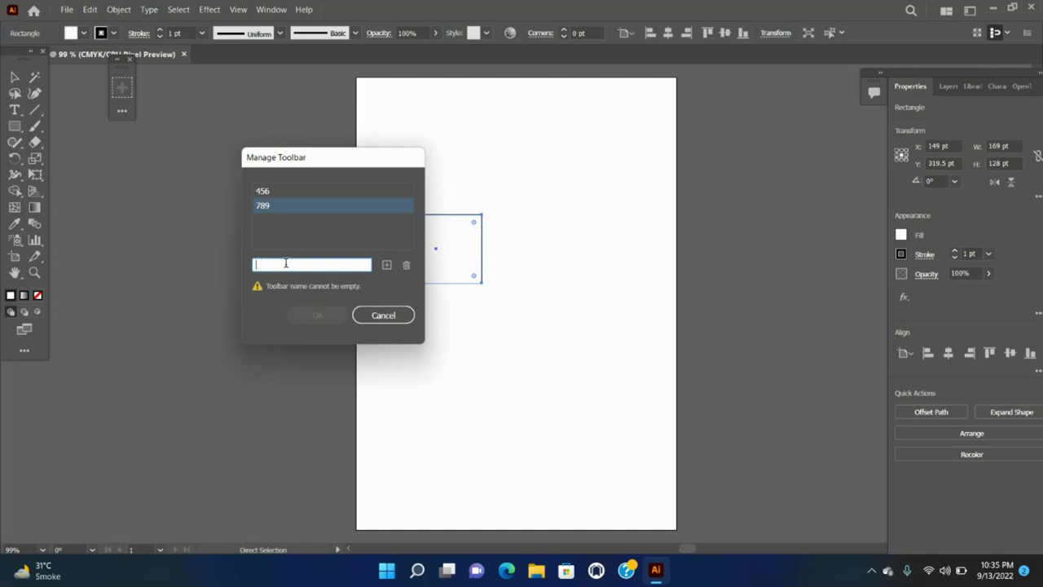
{"action": "type", "text": "123"}
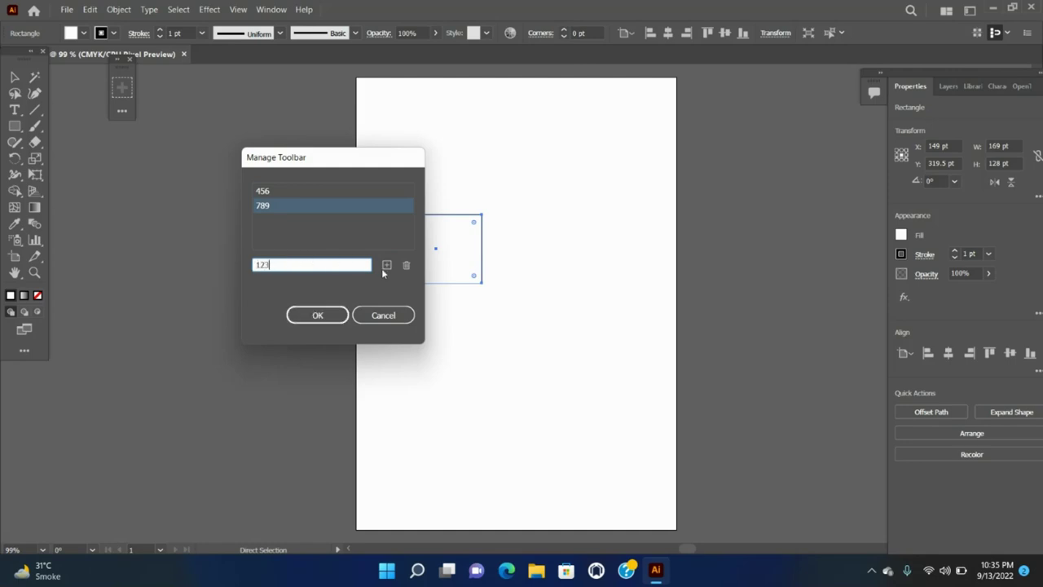